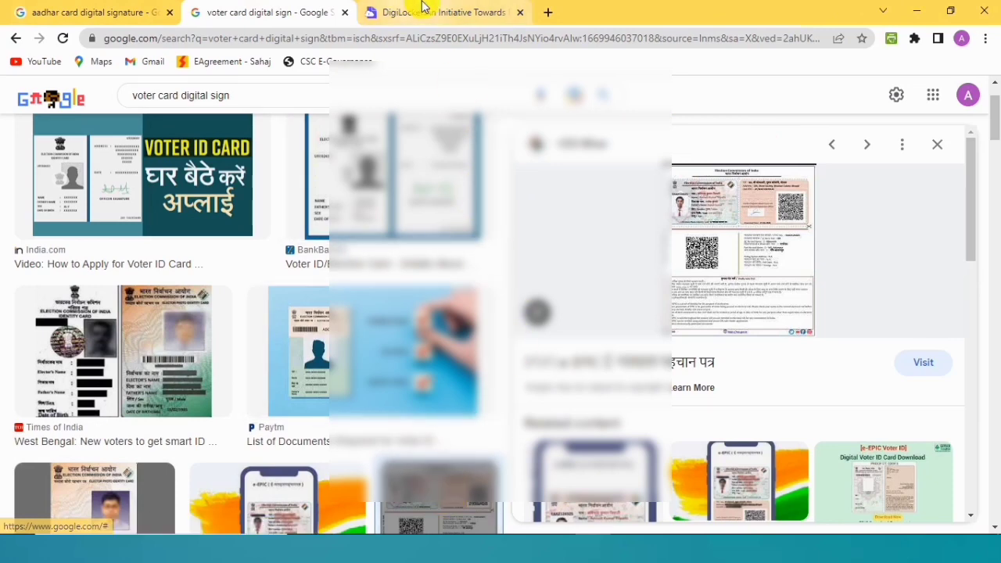
Switch to the DigiLocker site and open its account sign-in page
click(422, 8)
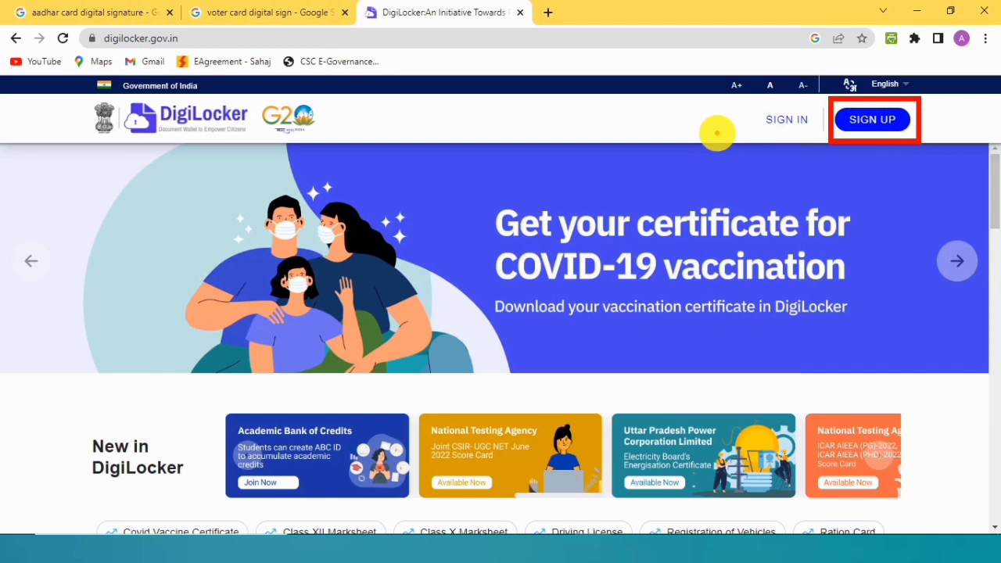
mouse_move(742, 112)
mouse_down()
mouse_move(775, 141)
mouse_move(806, 82)
mouse_up()
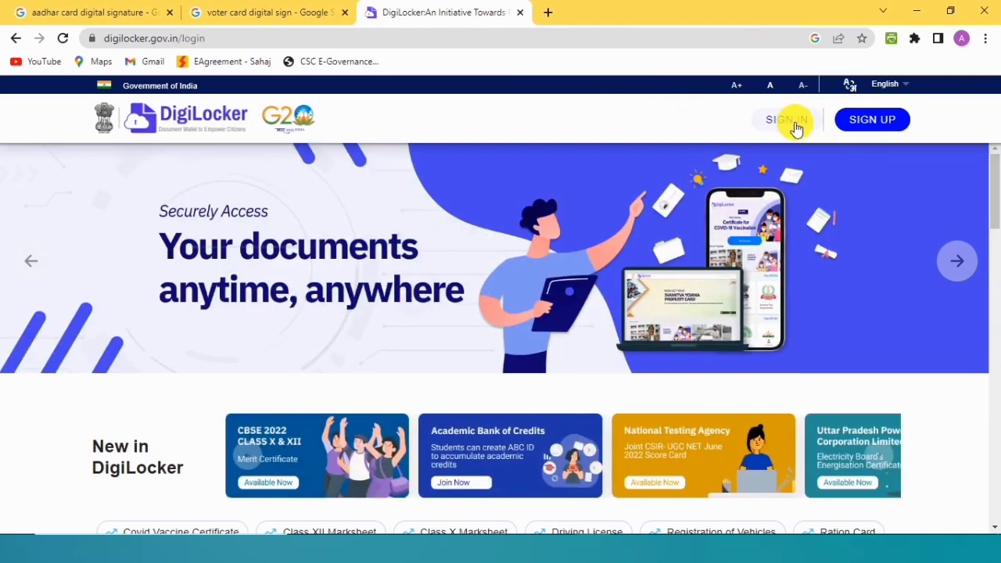
click(794, 126)
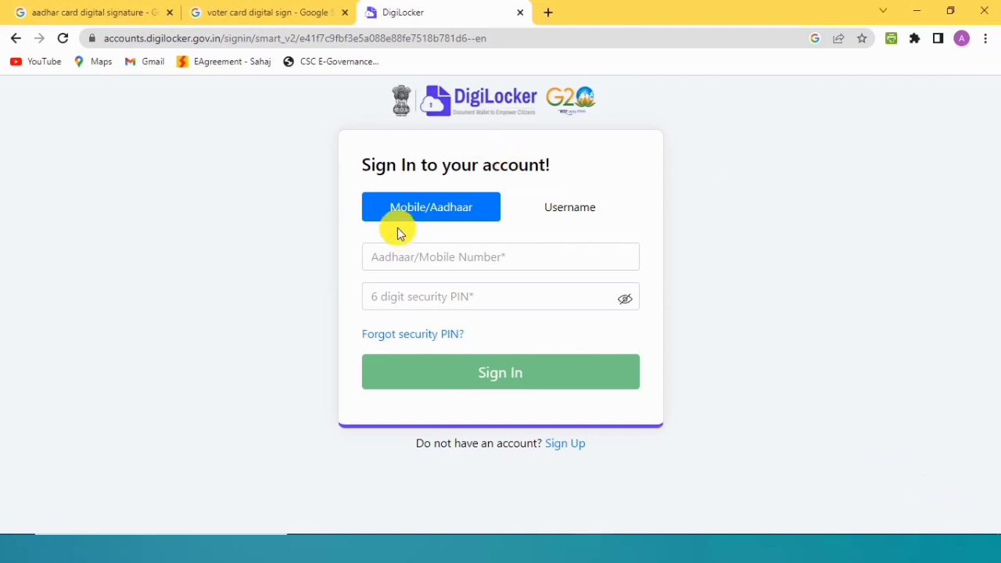
Sign in to the account with the Aadhaar or mobile number and security PIN, and submit the one-time password
click(472, 251)
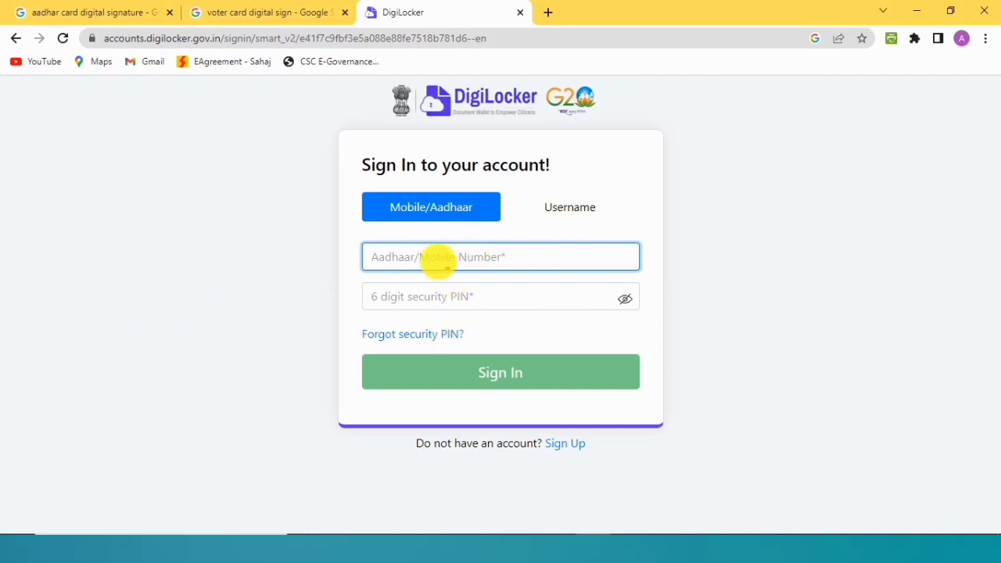
mouse_move(369, 241)
mouse_down()
mouse_move(383, 266)
mouse_move(529, 271)
mouse_up()
mouse_move(361, 281)
mouse_down()
mouse_move(393, 304)
mouse_move(513, 309)
mouse_up()
mouse_move(459, 362)
mouse_down()
mouse_move(493, 392)
mouse_move(559, 316)
mouse_up()
click(472, 251)
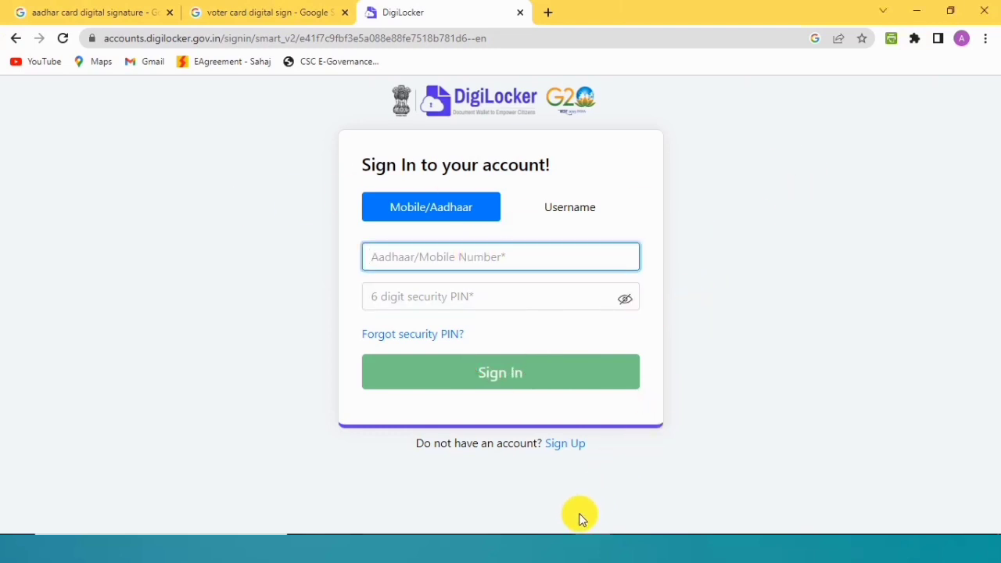
click(562, 536)
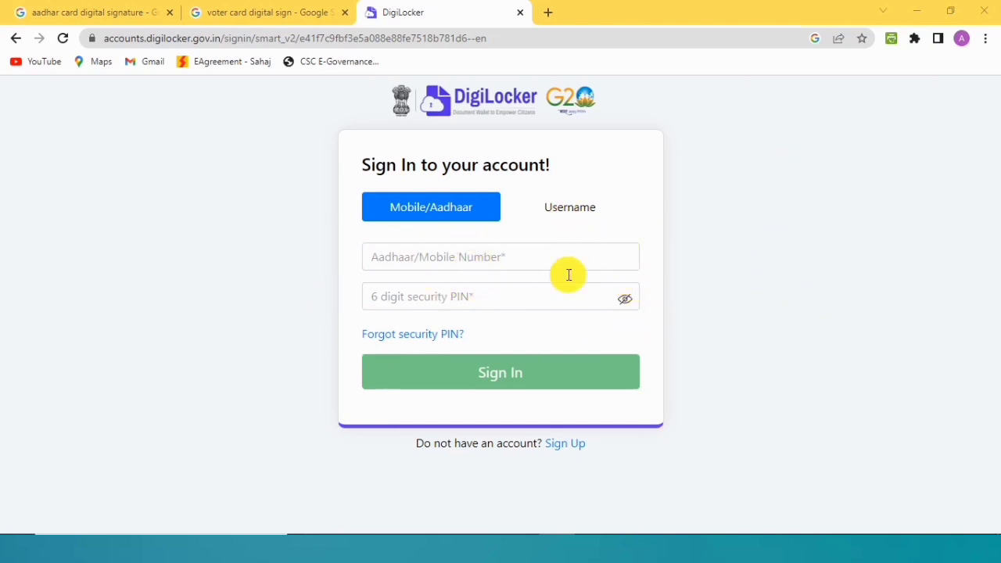
click(807, 519)
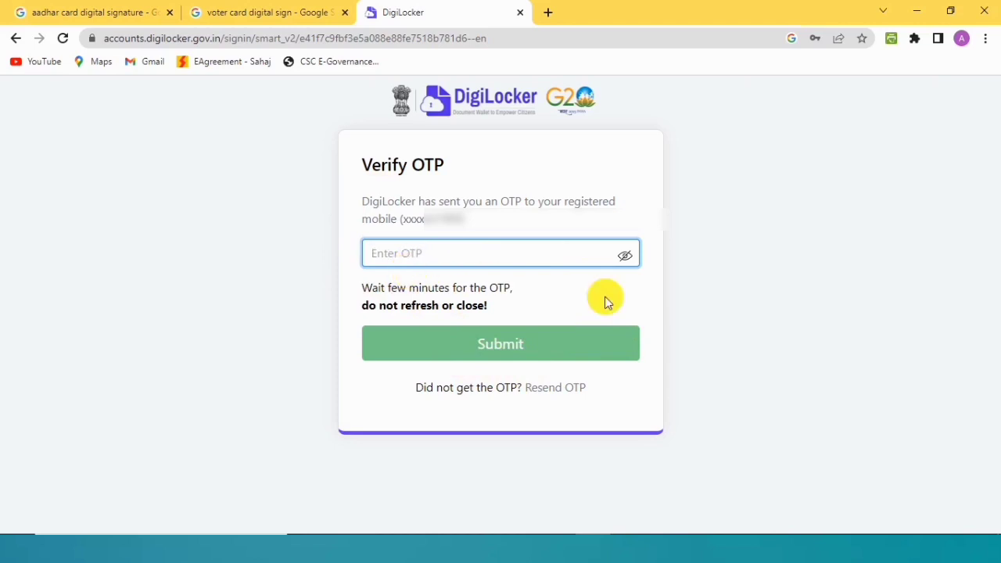
key(ctrl+v)
click(494, 345)
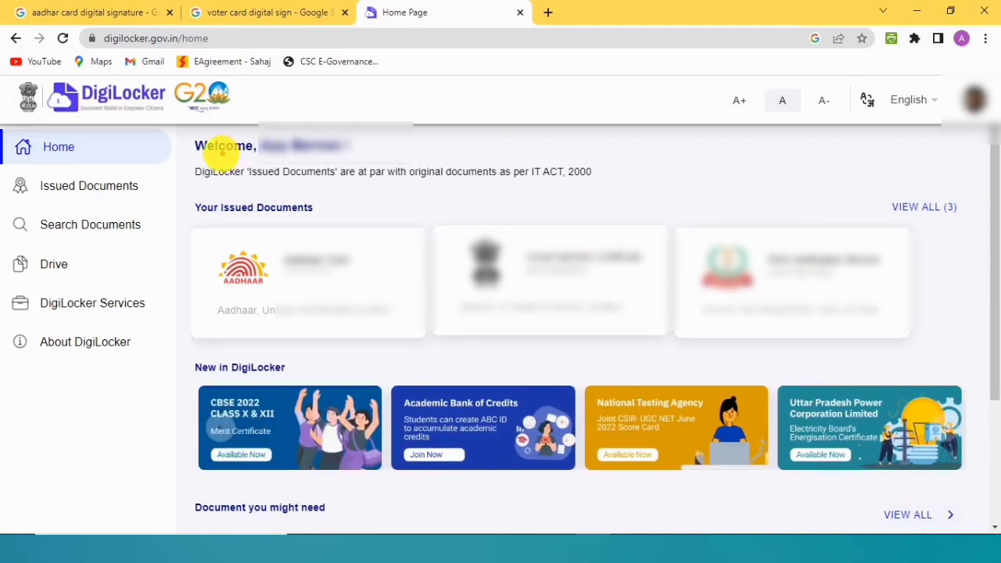
mouse_move(191, 131)
mouse_down()
mouse_move(217, 164)
mouse_move(328, 175)
mouse_move(364, 166)
mouse_up()
drag(947, 75, 996, 124)
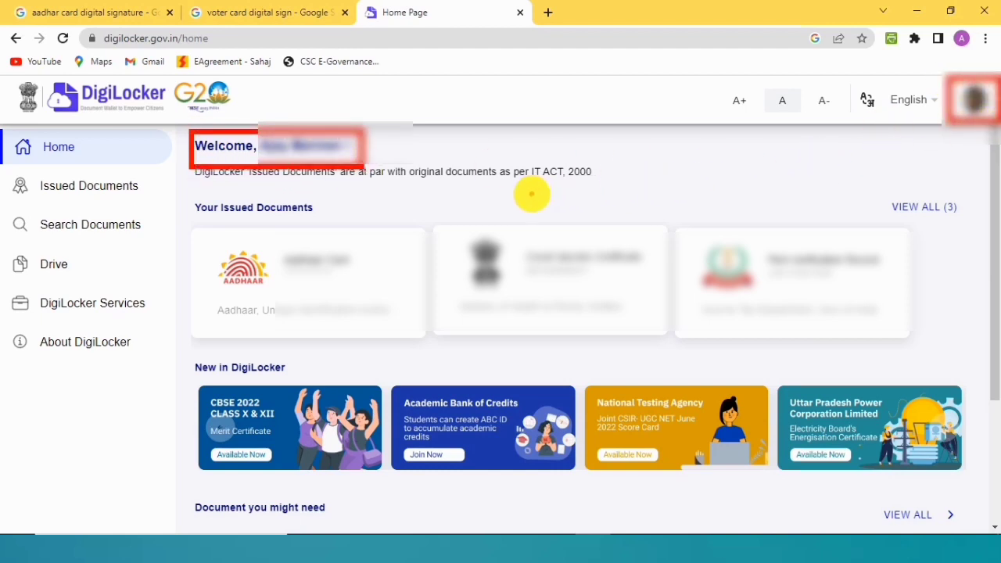
mouse_move(191, 212)
mouse_down()
mouse_move(585, 312)
mouse_move(892, 329)
mouse_up()
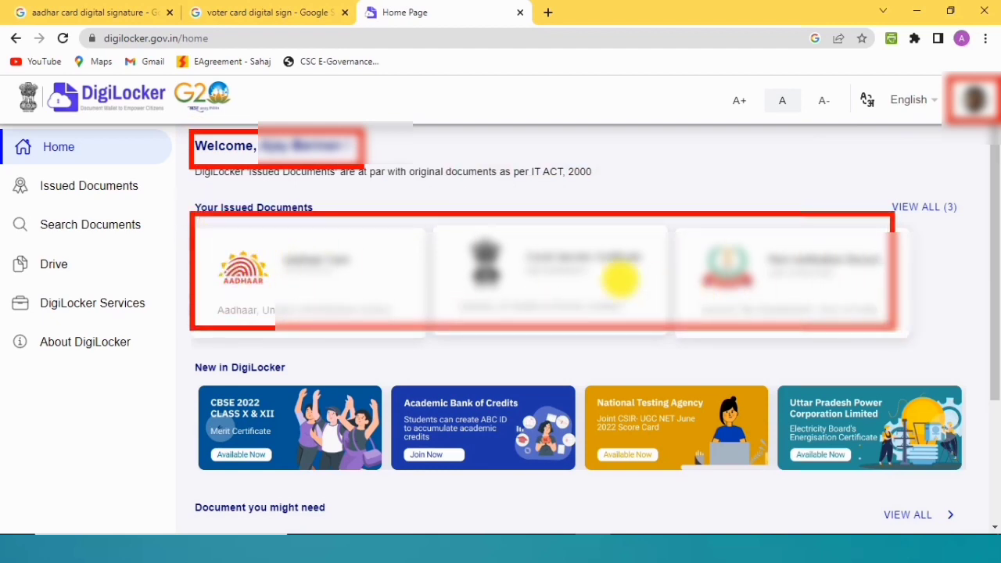
drag(426, 227, 798, 299)
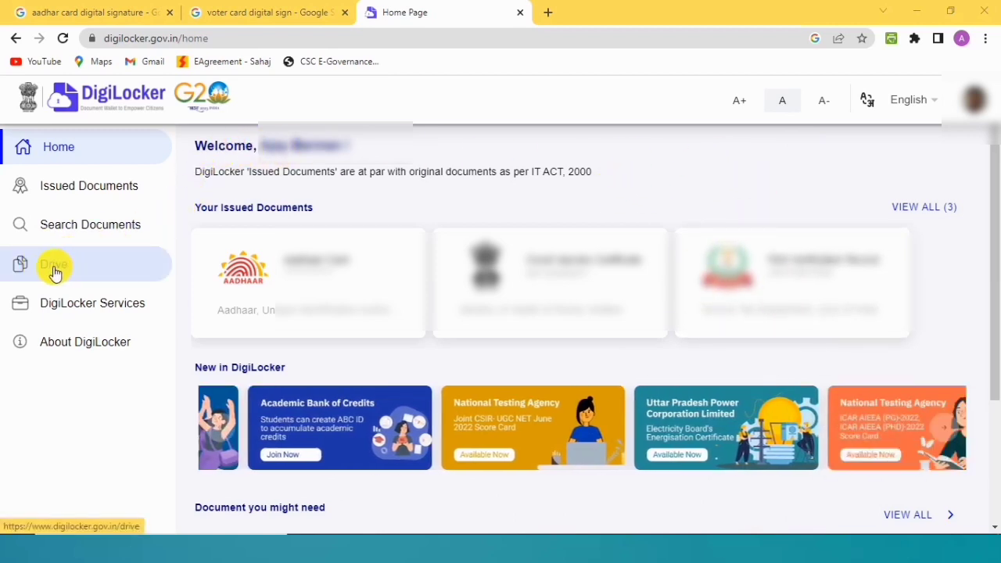
In the Drive's Documents folder, delete IMG_20190704_065540.jpg and upload Admit.jpg
click(54, 270)
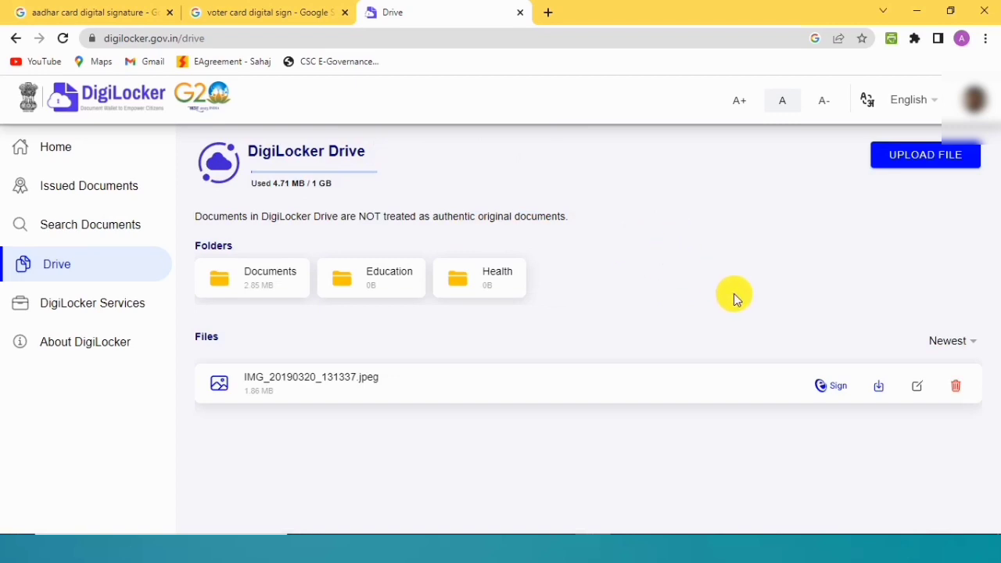
click(226, 283)
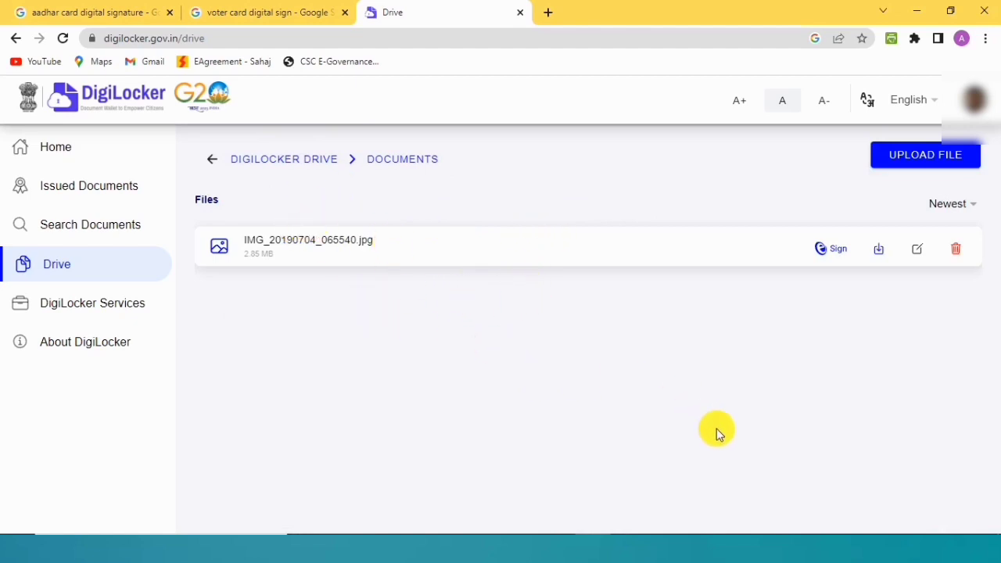
click(811, 514)
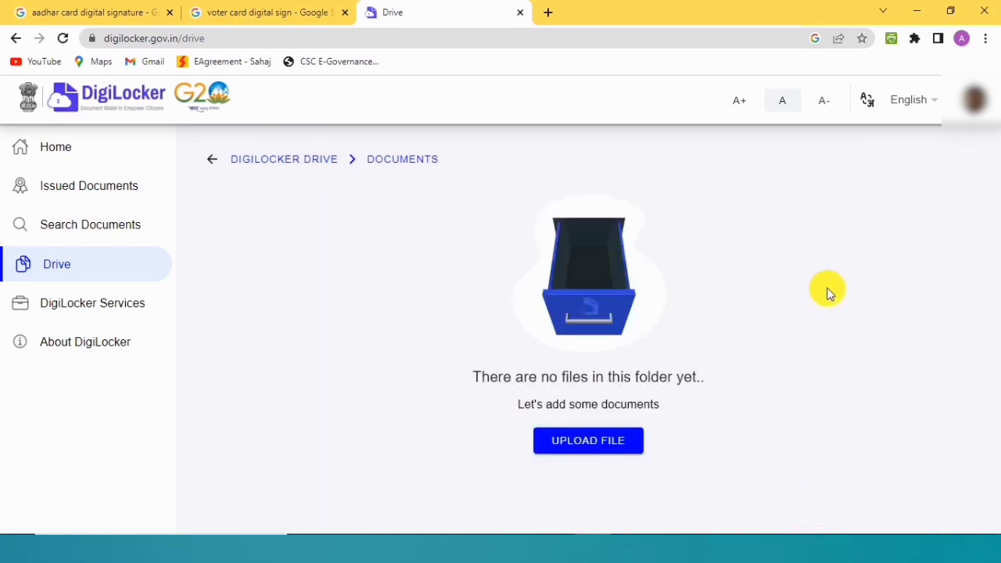
click(588, 442)
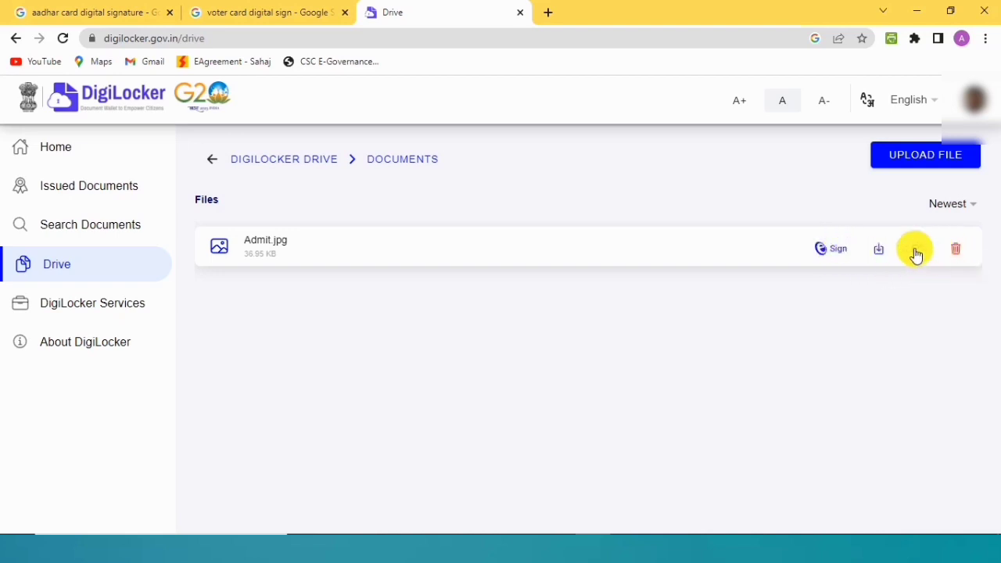
Start e-signing Admit.jpg and bring up the full CDAC e-Sign Service form
click(831, 251)
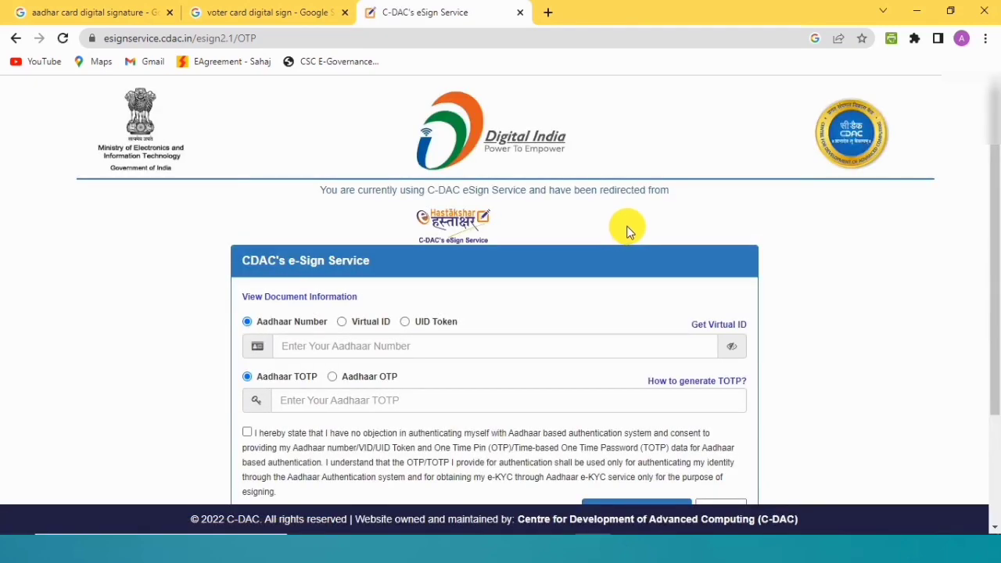
drag(994, 227, 995, 328)
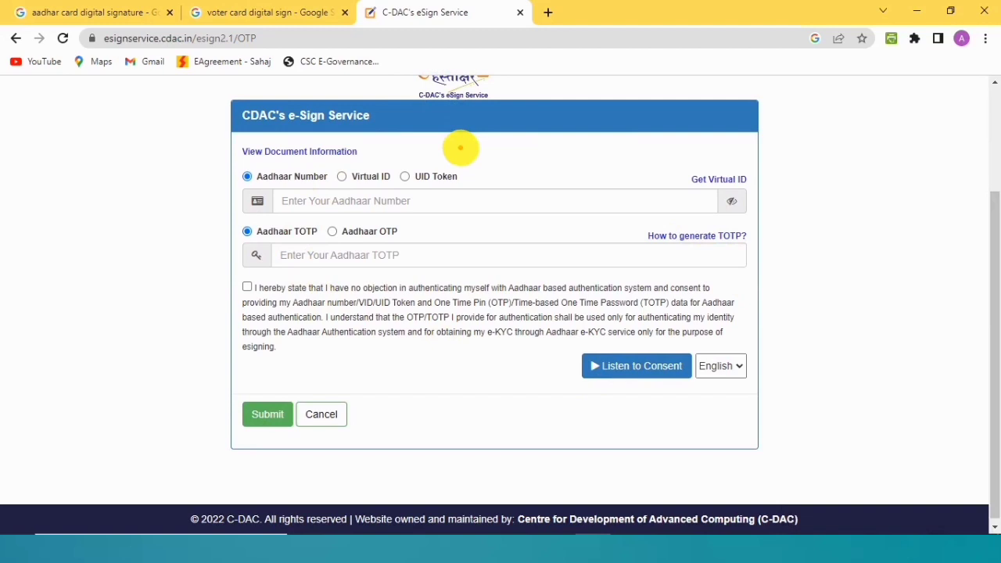
mouse_move(273, 191)
mouse_down()
mouse_move(291, 209)
mouse_move(358, 221)
mouse_move(464, 213)
mouse_up()
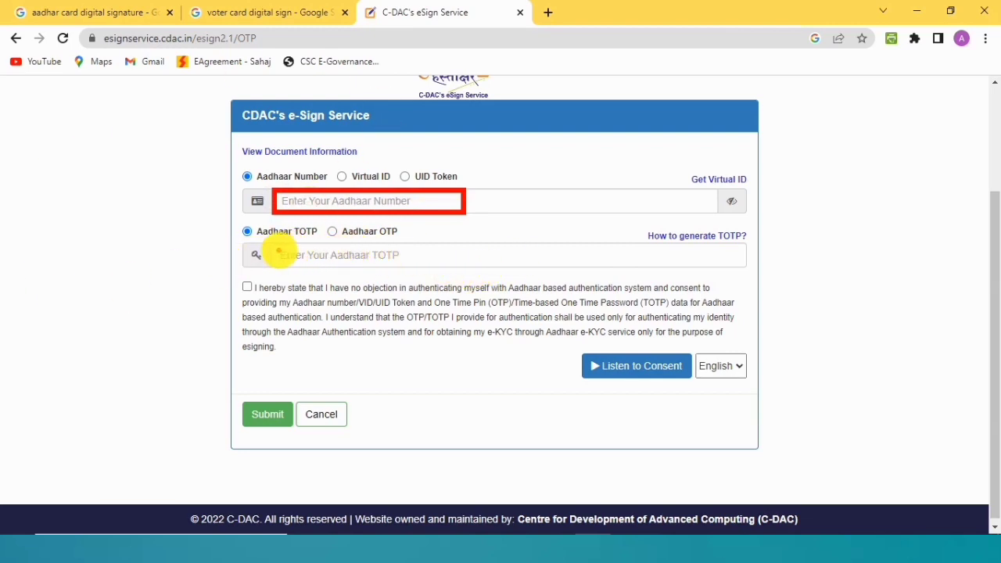
mouse_move(276, 244)
mouse_down()
mouse_move(344, 266)
mouse_move(413, 267)
mouse_up()
mouse_move(236, 286)
mouse_down()
mouse_move(251, 297)
mouse_move(264, 277)
mouse_up()
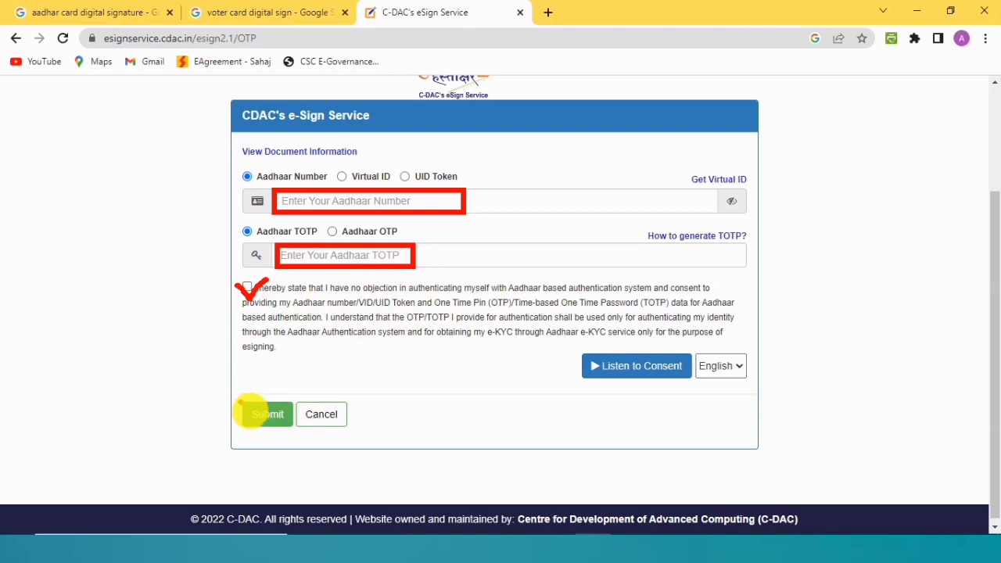
drag(238, 400, 303, 365)
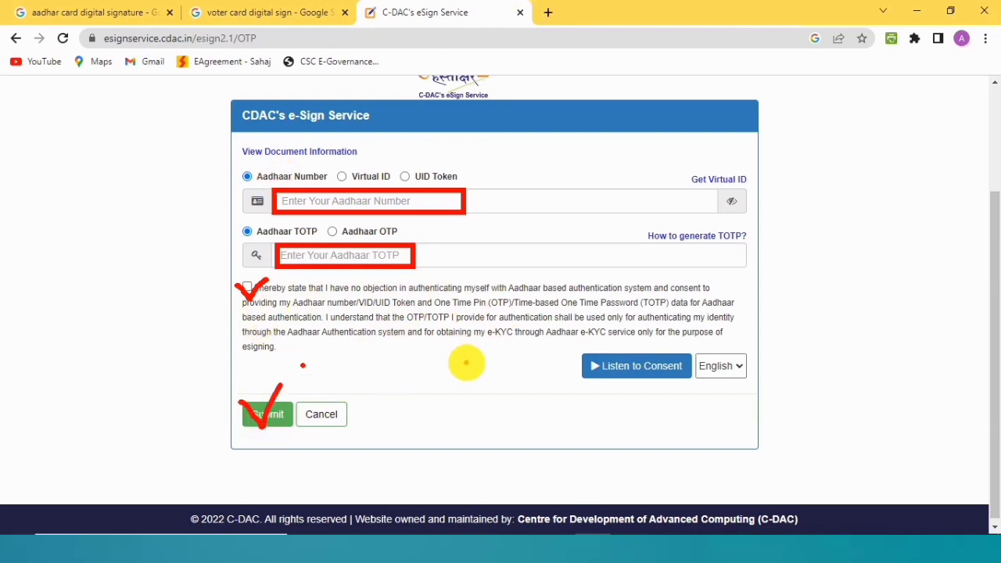
mouse_move(272, 279)
mouse_down()
mouse_move(324, 331)
mouse_move(548, 345)
mouse_move(711, 329)
mouse_move(741, 341)
mouse_up()
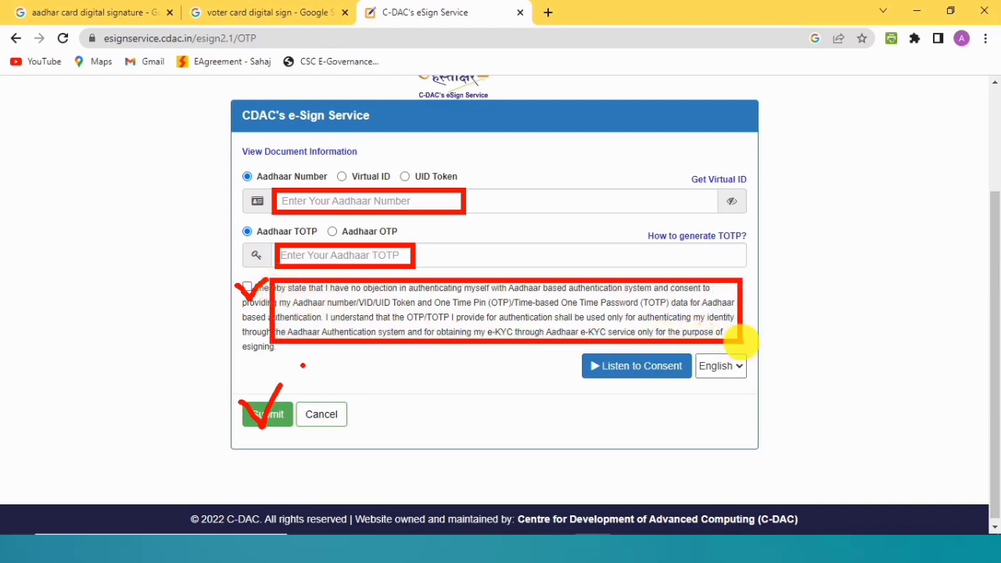
Fill in the Aadhaar number, choose Aadhaar OTP as the verification method and request the OTP
key(Escape)
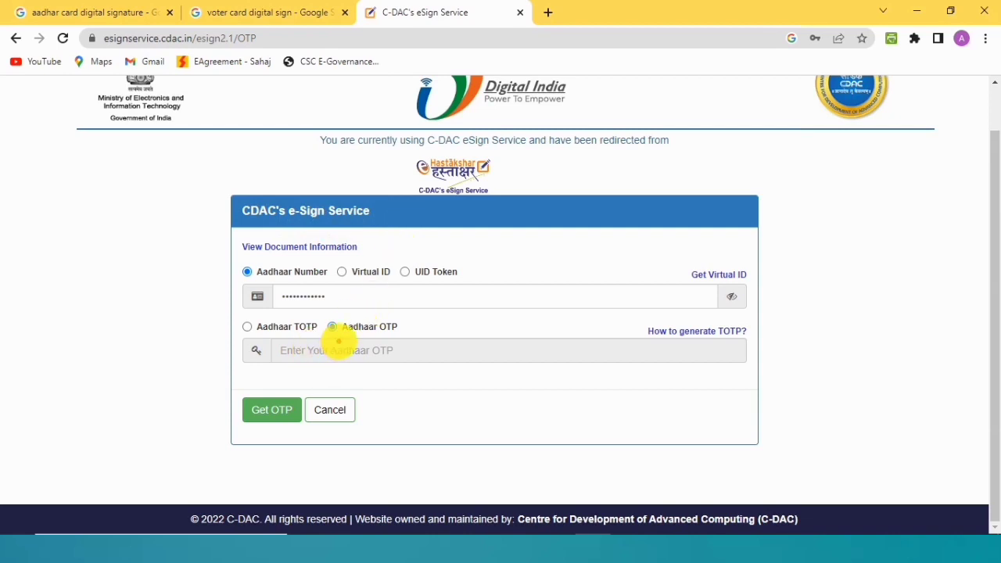
click(333, 326)
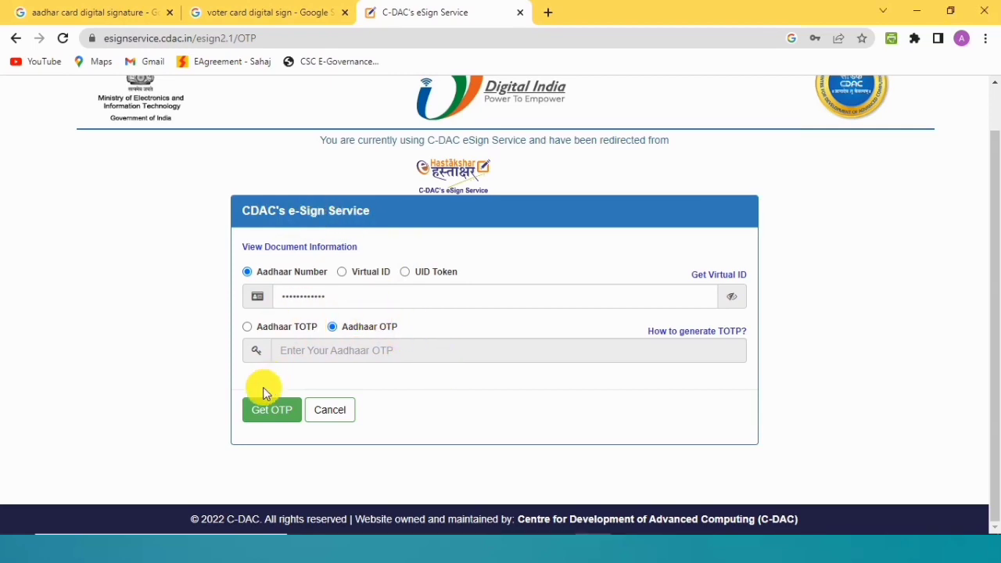
click(273, 412)
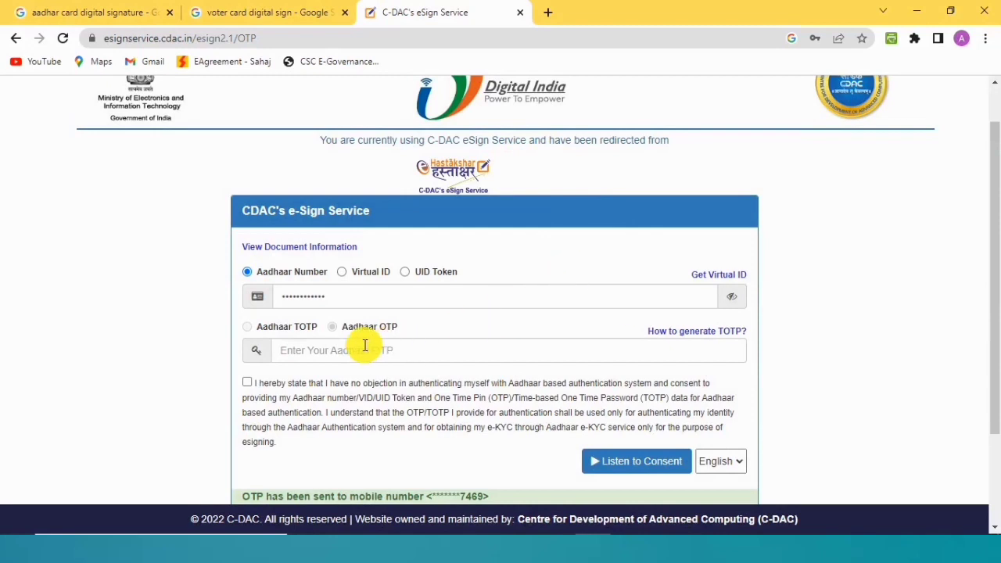
Enter the Aadhaar OTP, accept the authentication consent statement and submit the e-Sign request
click(306, 350)
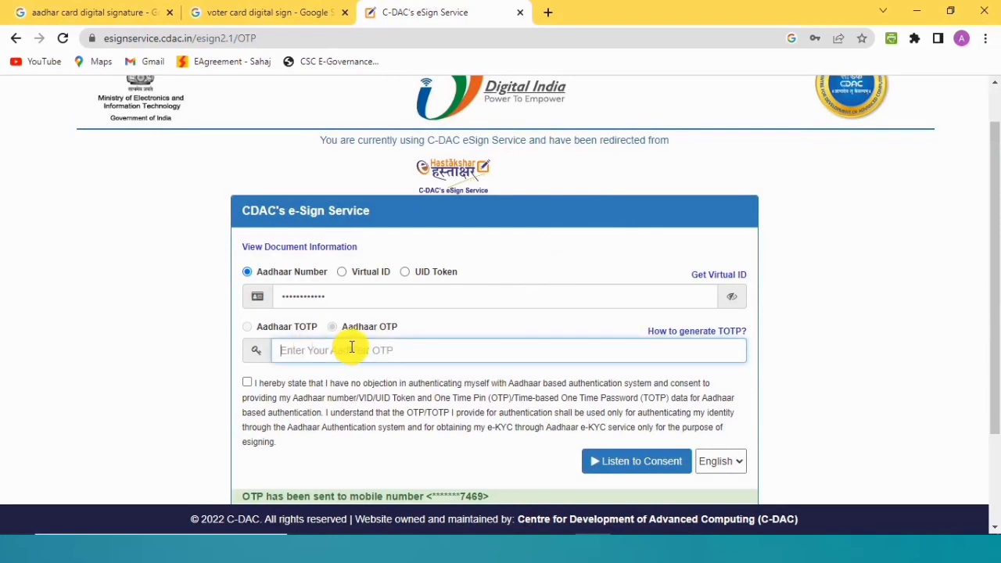
click(247, 385)
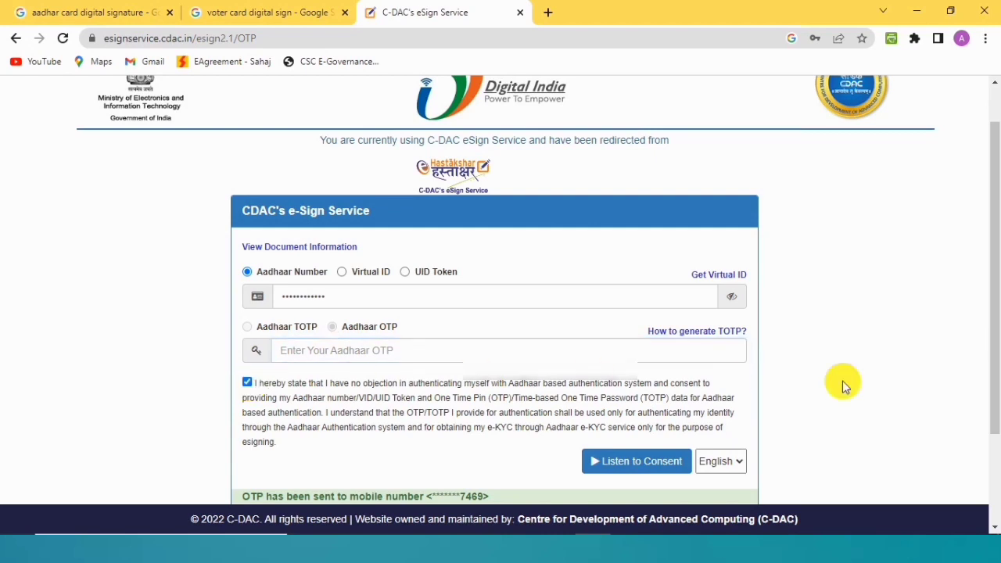
drag(995, 271, 992, 358)
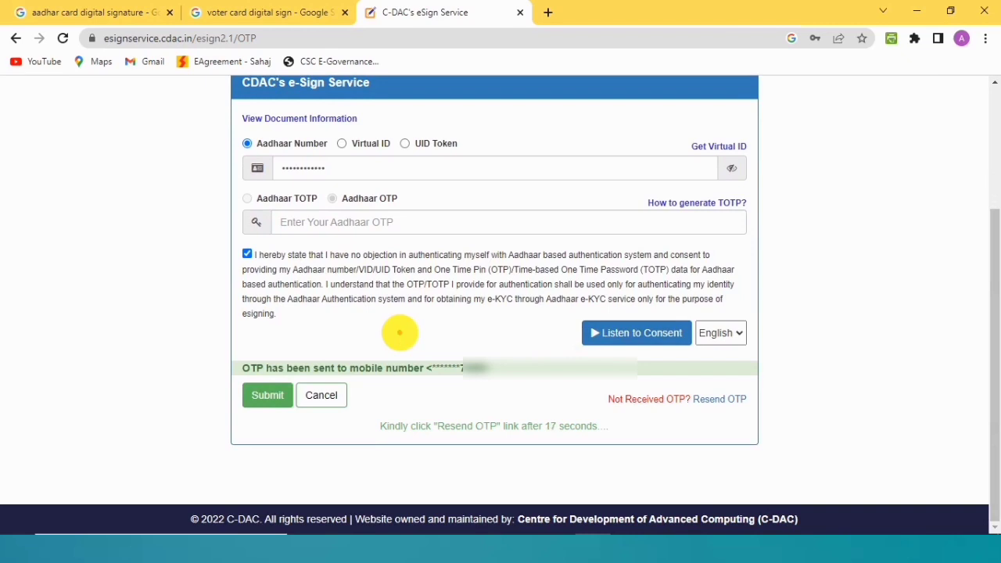
drag(231, 349, 495, 379)
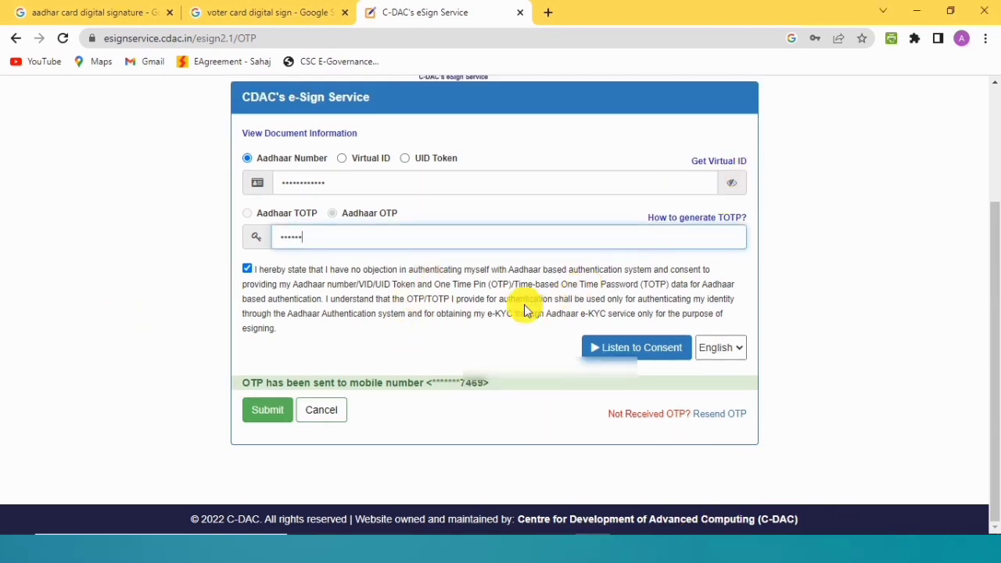
click(258, 409)
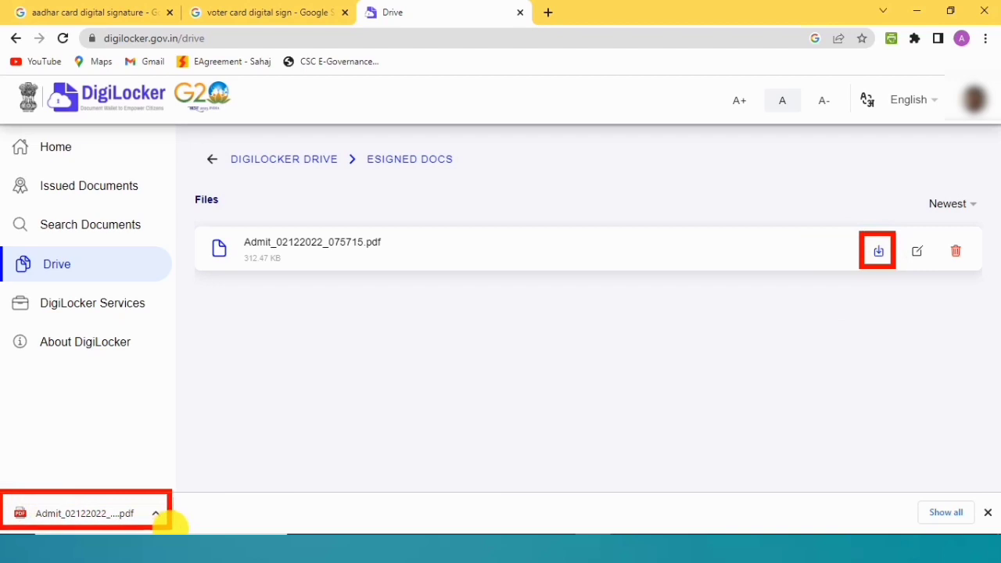
Open the downloaded Admit_02122022_075715.pdf and examine the digital signature block at the end of the page
click(686, 333)
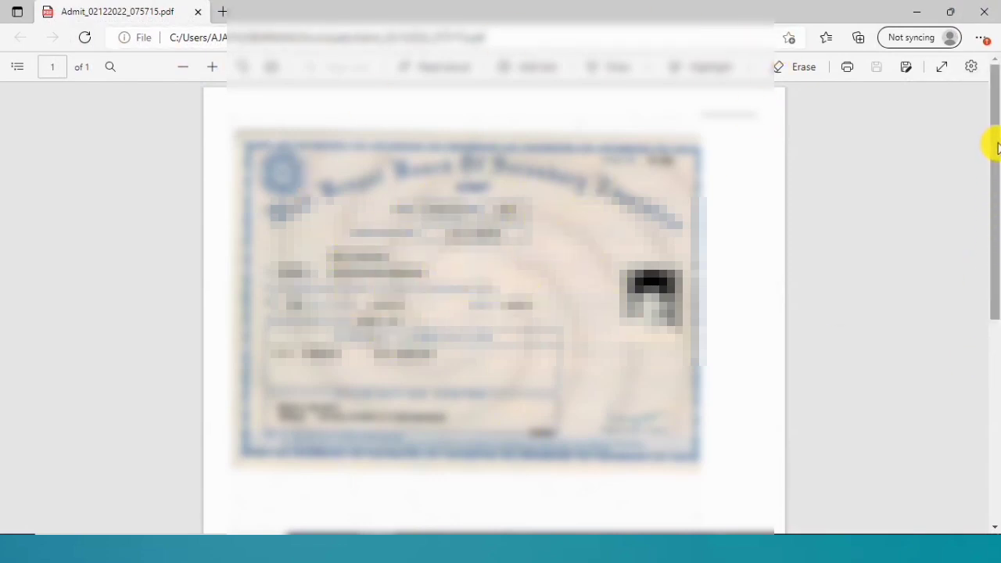
drag(995, 130, 995, 357)
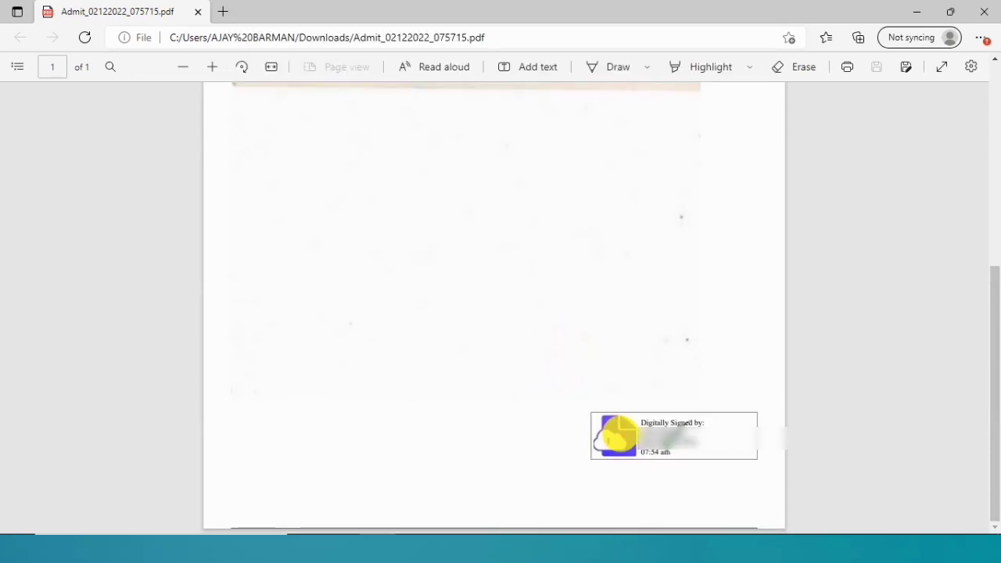
mouse_move(561, 384)
mouse_down()
mouse_move(571, 416)
mouse_move(699, 489)
mouse_move(771, 492)
mouse_up()
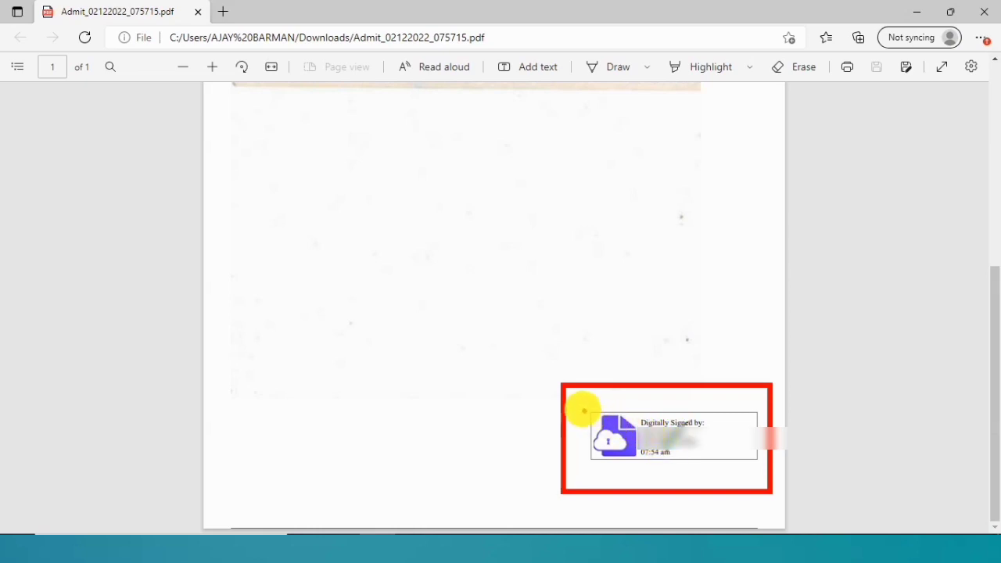
mouse_move(577, 399)
mouse_down()
mouse_move(711, 465)
mouse_move(761, 473)
mouse_up()
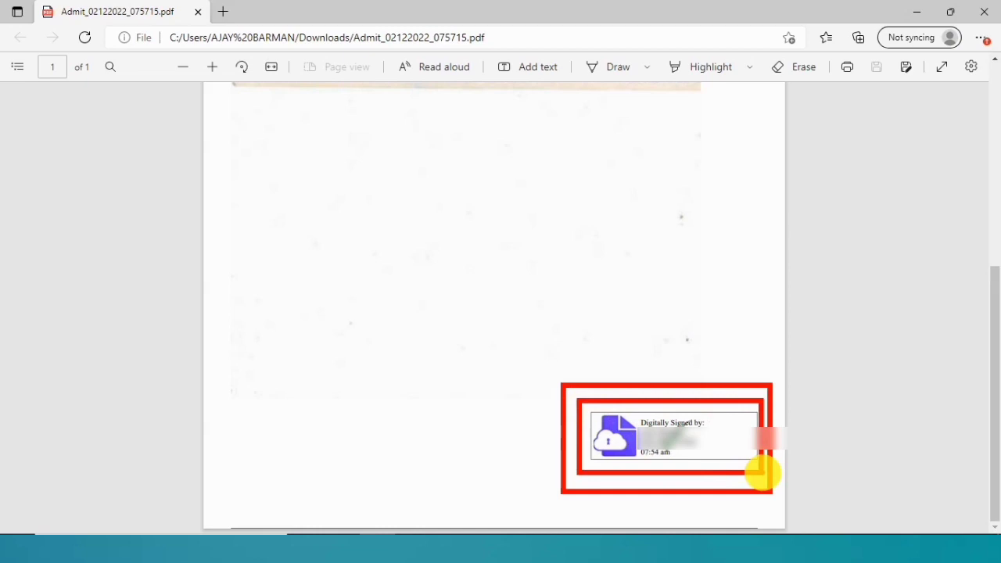